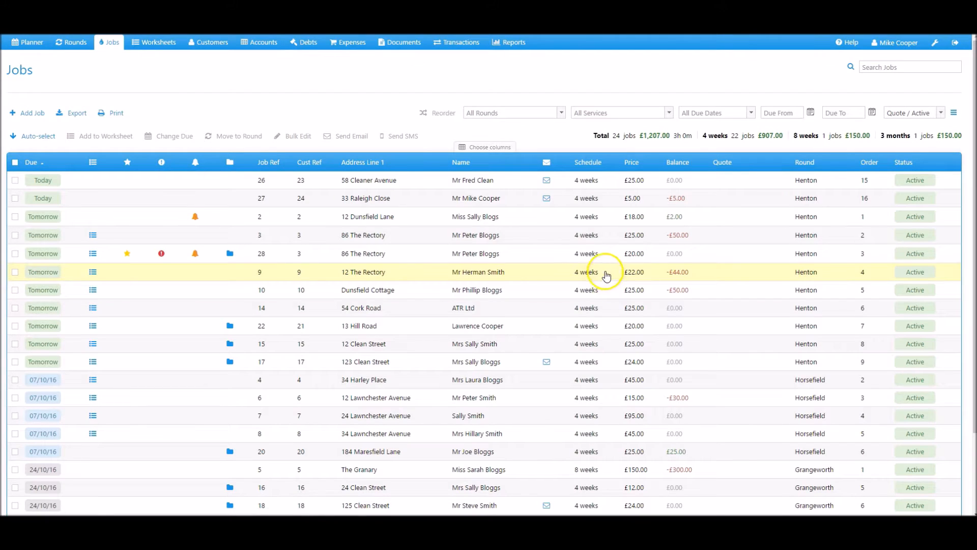
Step: Start a new job with title Mr, the contact's first and last name, and company HG Manufacturing Ltd
left_click(29, 117)
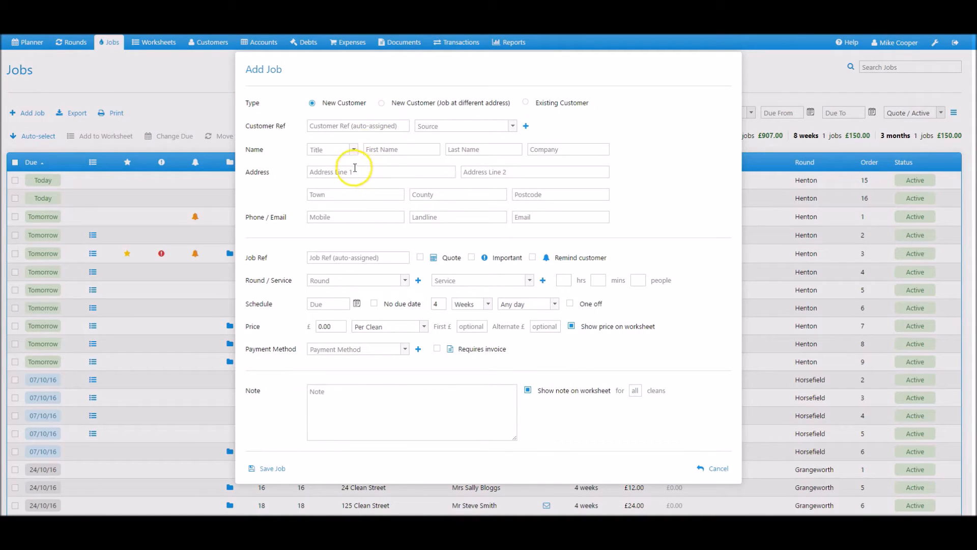
left_click(353, 150)
left_click(315, 183)
left_click(389, 148)
type("Fra")
left_click(466, 148)
type("BLoggs")
left_click(569, 148)
type("HG Manufacturing Ltd")
Step: Fill in the customer's two address lines, town, mobile number and e-mail address
left_click(393, 171)
left_click(552, 169)
left_click(383, 198)
type("Henton")
left_click(375, 219)
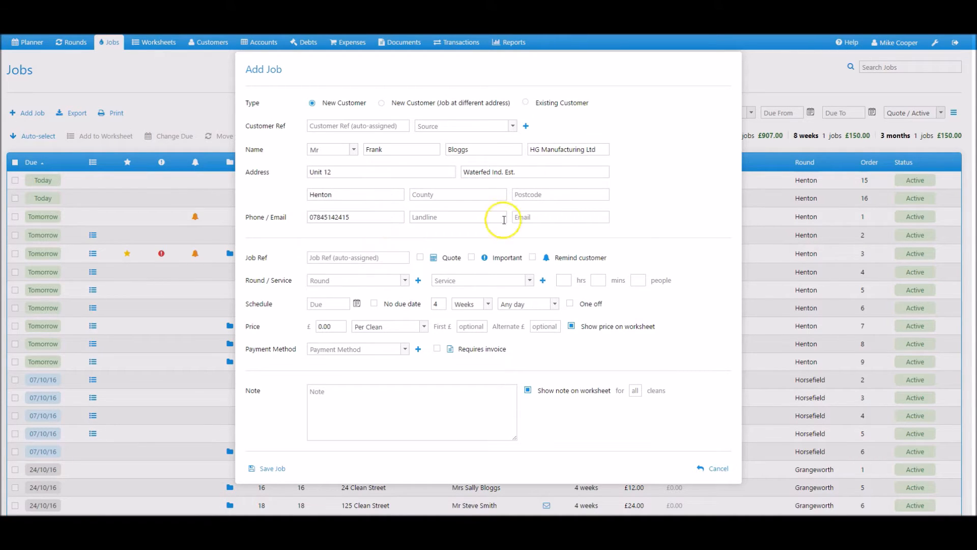
left_click(522, 212)
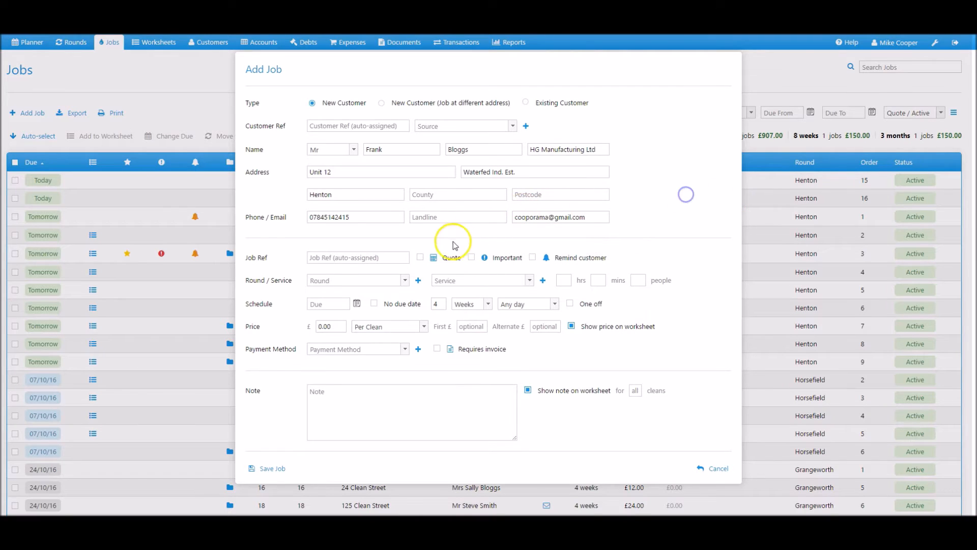
Step: Save the job as a Henton-round Commercial Window Cleaning quote at £125 with no due date
left_click(420, 258)
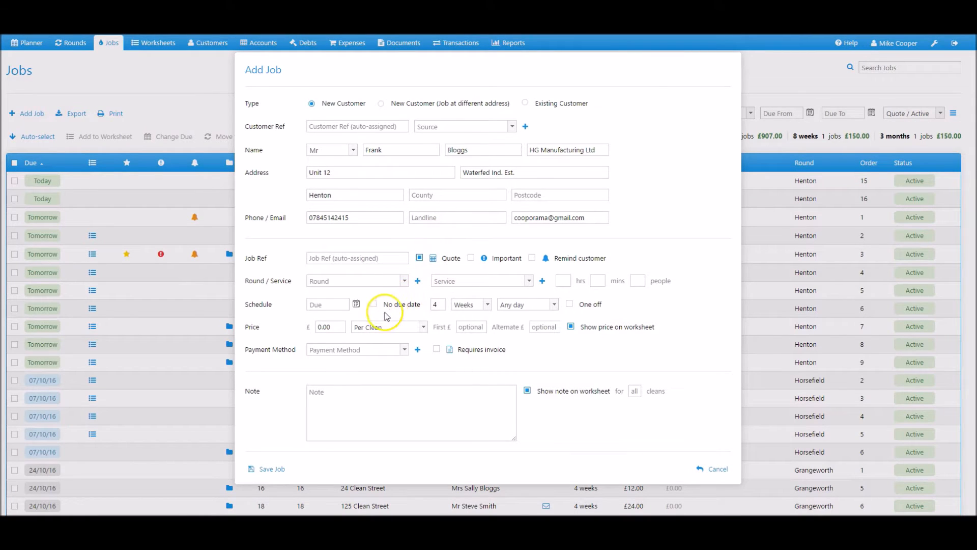
left_click(404, 281)
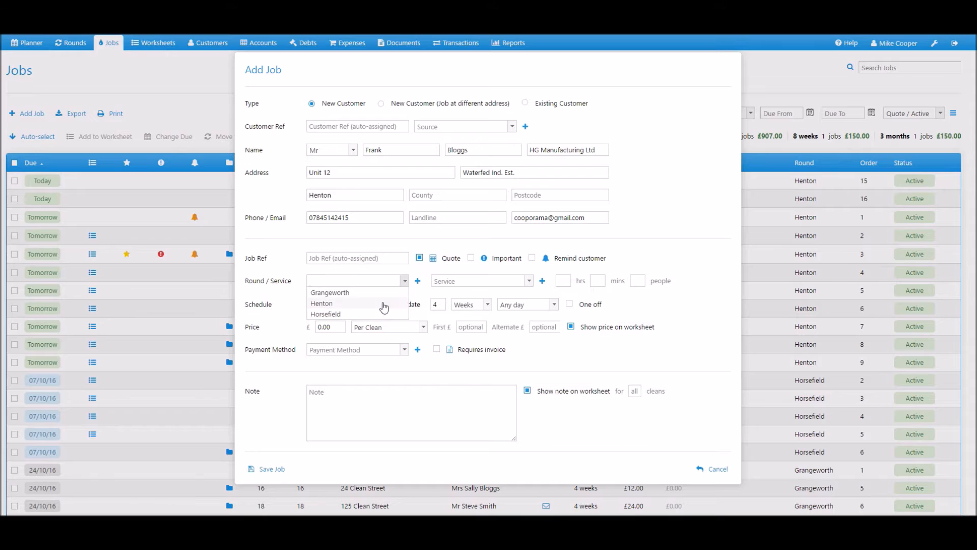
left_click(382, 304)
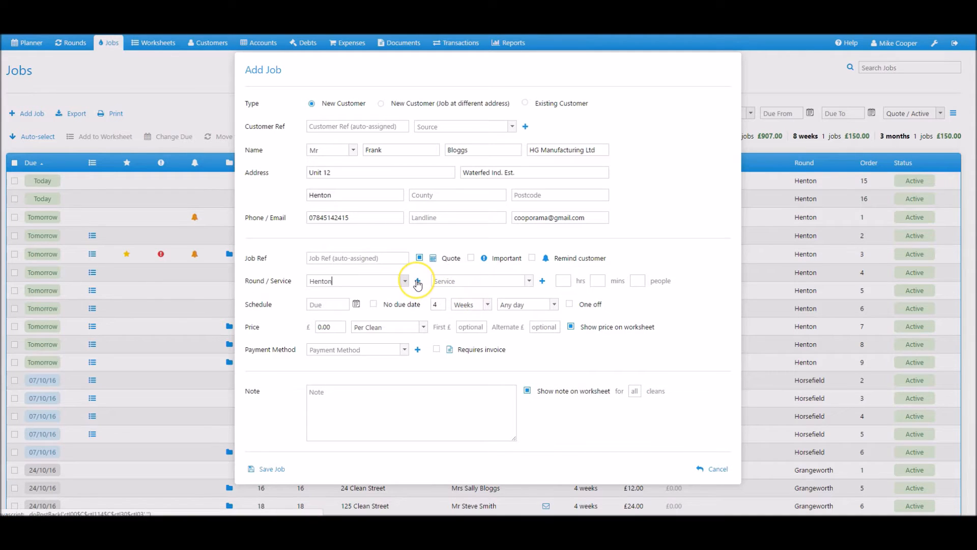
left_click(529, 281)
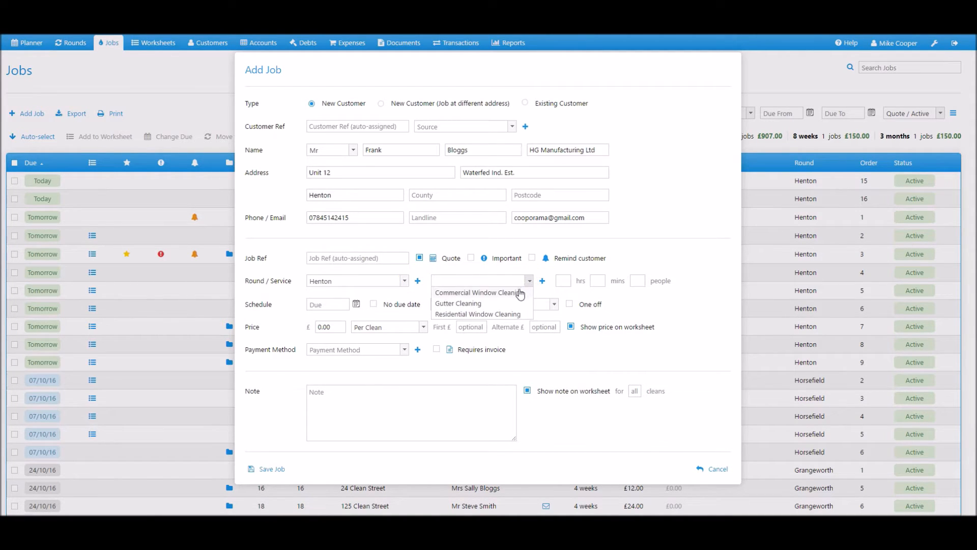
left_click(517, 297)
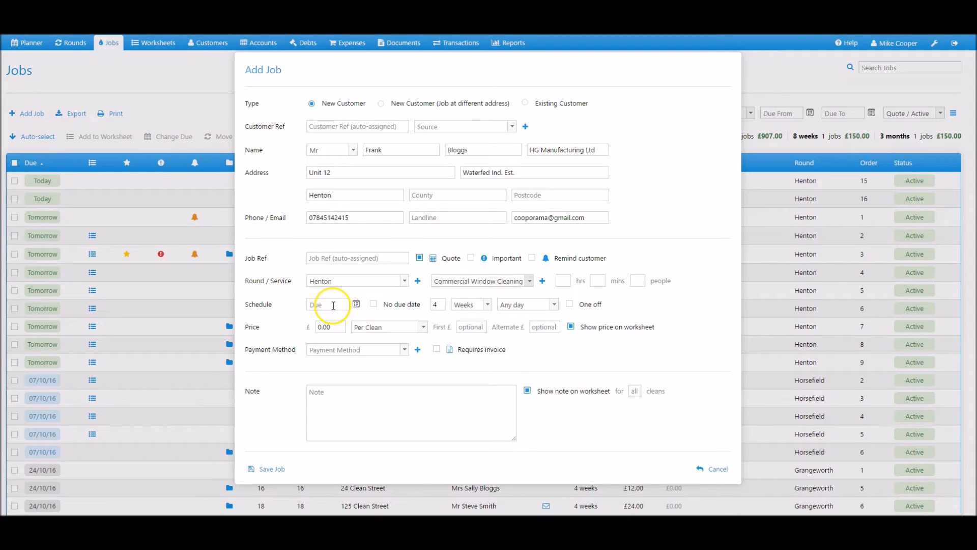
left_click(374, 305)
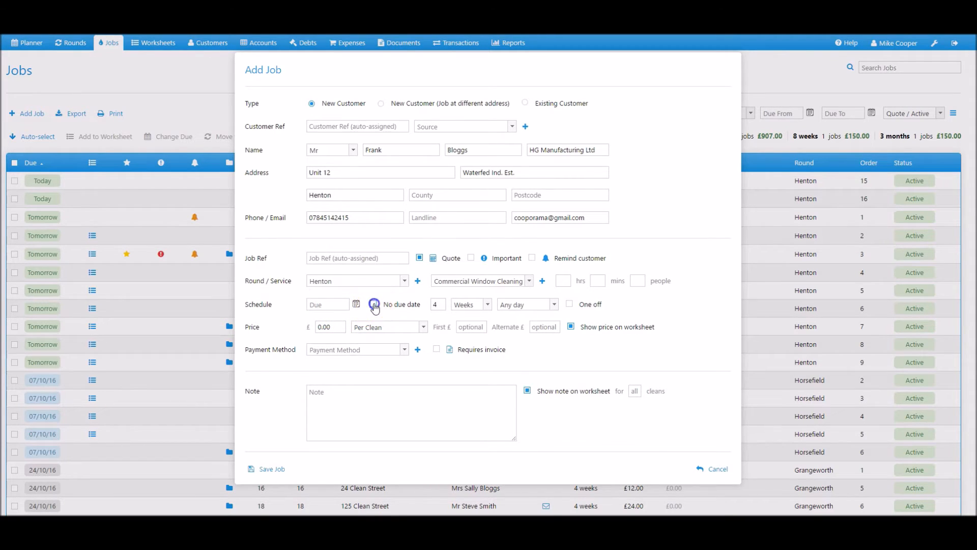
left_click(334, 326)
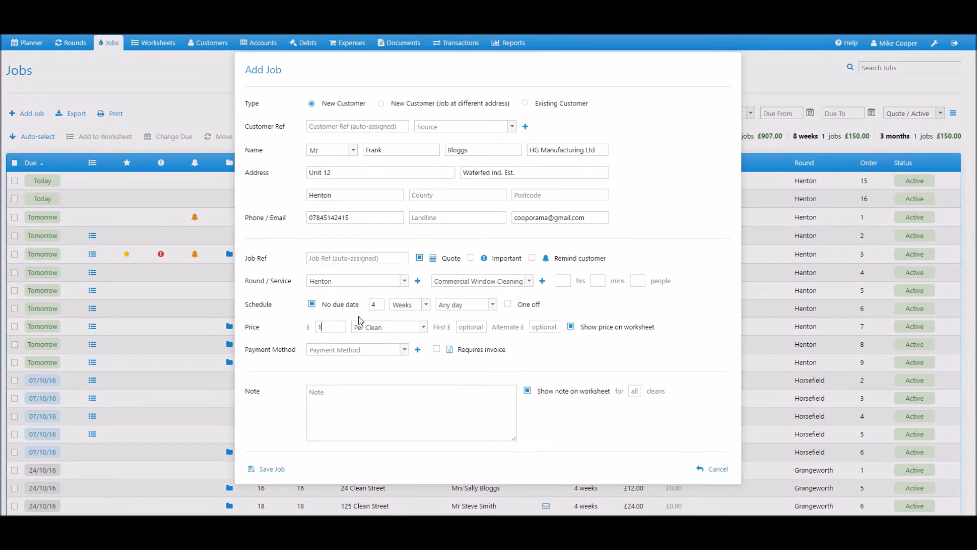
left_click(273, 469)
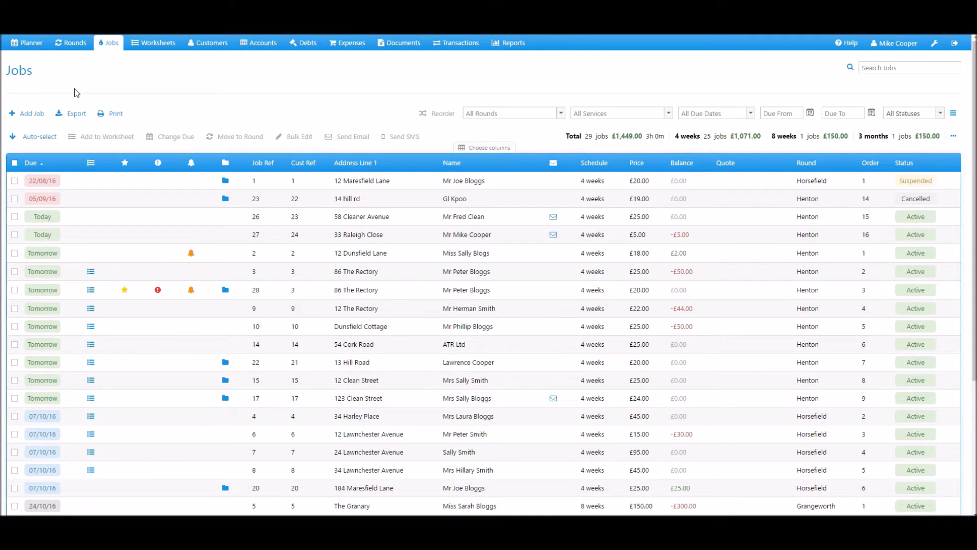
Step: Search the jobs list for 'h', then go back to the full jobs list
left_click(900, 69)
type("hg")
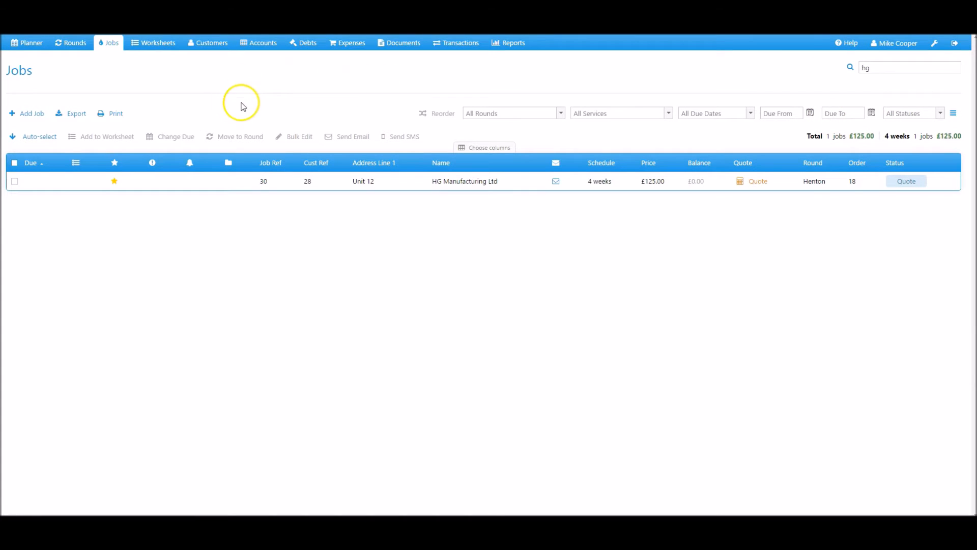
left_click(107, 45)
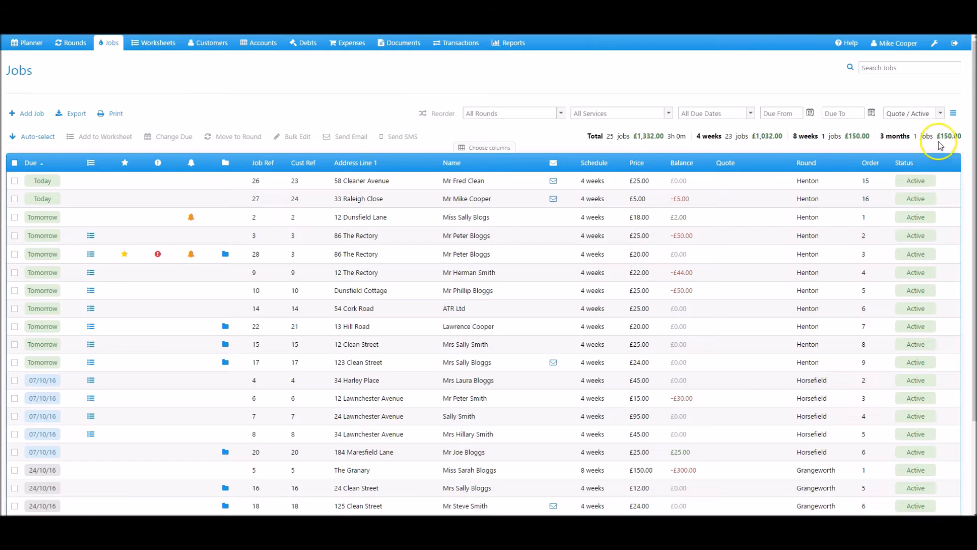
Step: Filter the jobs to Quote status and start a quote from the HG Manufacturing Ltd row
left_click(945, 114)
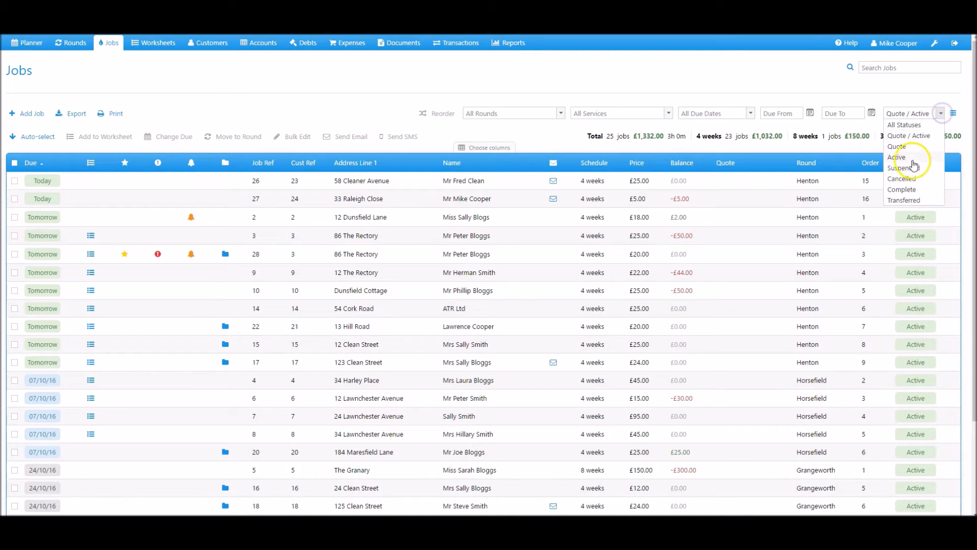
left_click(904, 147)
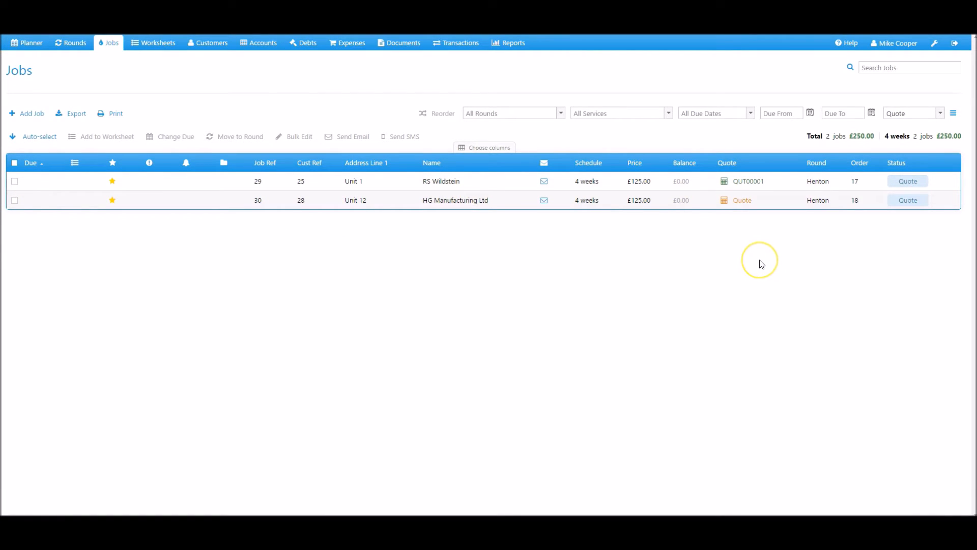
left_click(735, 204)
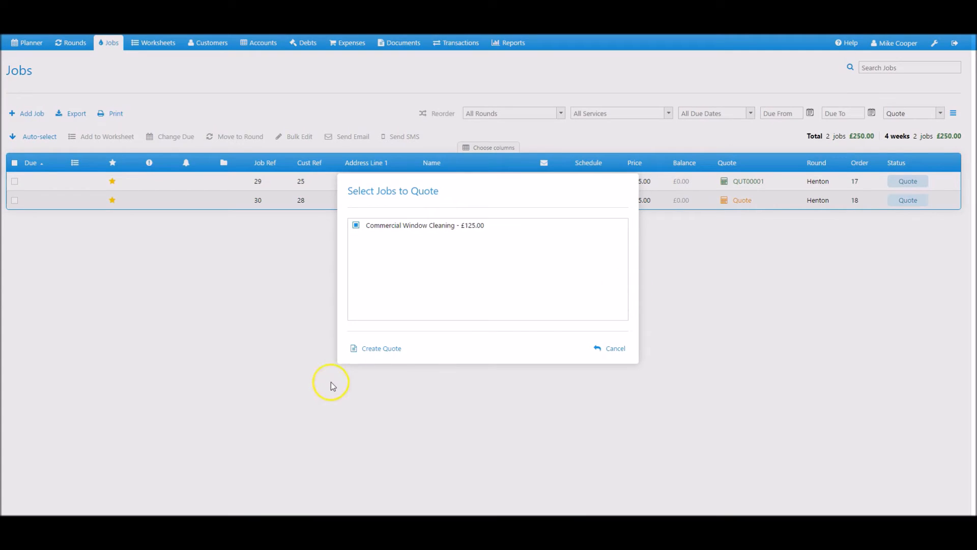
Step: Create the quote from the chosen job with the note 'Includes Frames and sills'
left_click(376, 351)
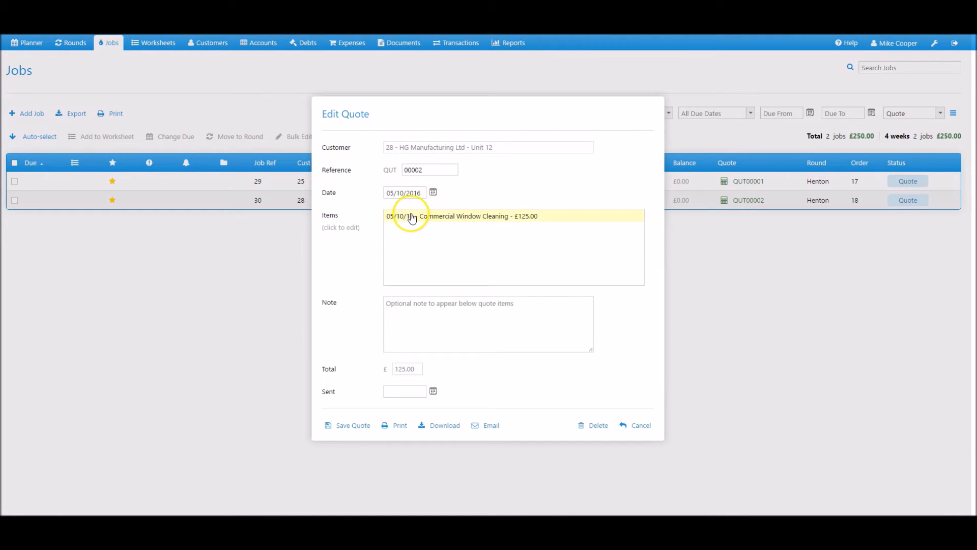
left_click(422, 313)
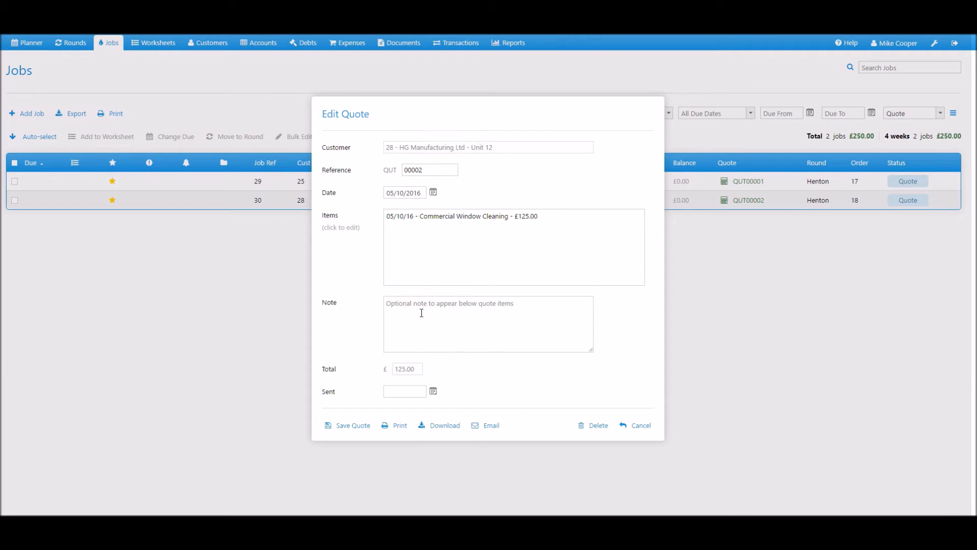
type("Includes Frames and sillsd")
key("BackSpace")
Step: Set the quote's sent date to 05/10/2016 and download it as a PDF
left_click(433, 390)
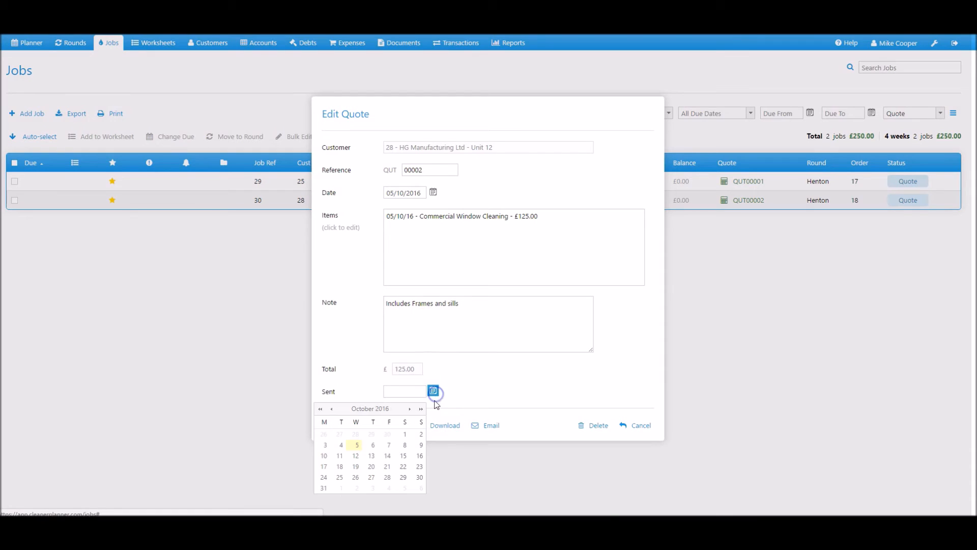
left_click(357, 445)
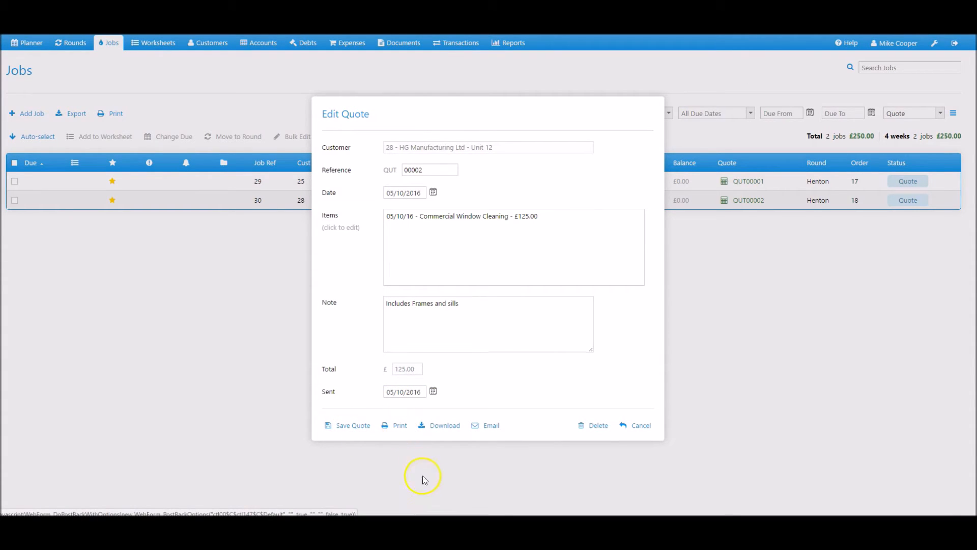
left_click(436, 431)
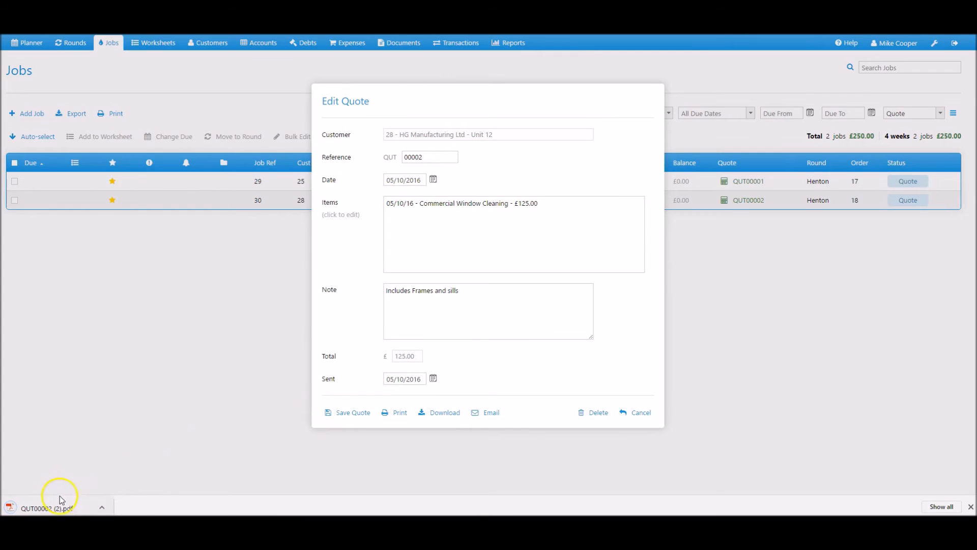
left_click(50, 509)
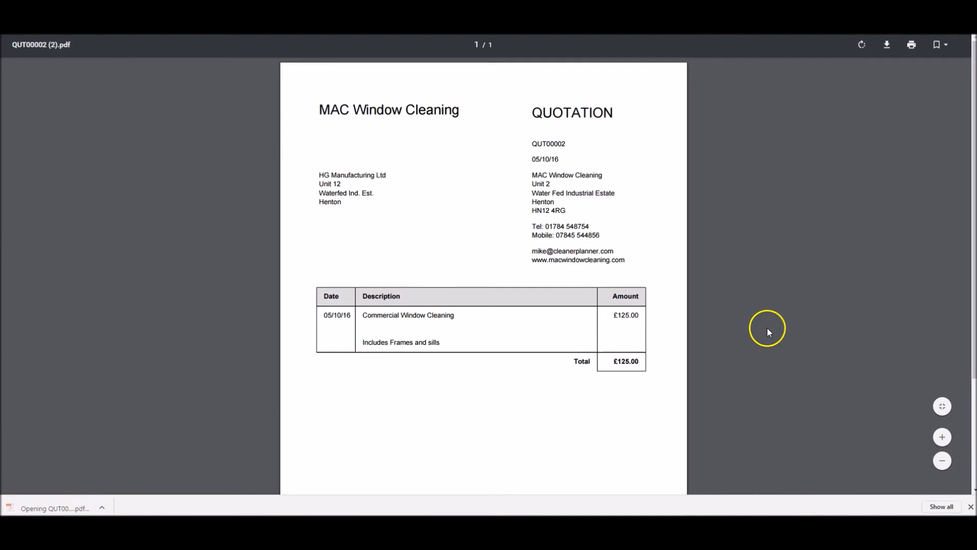
scroll(662, 306, "down", 1)
scroll(661, 307, "down", 2)
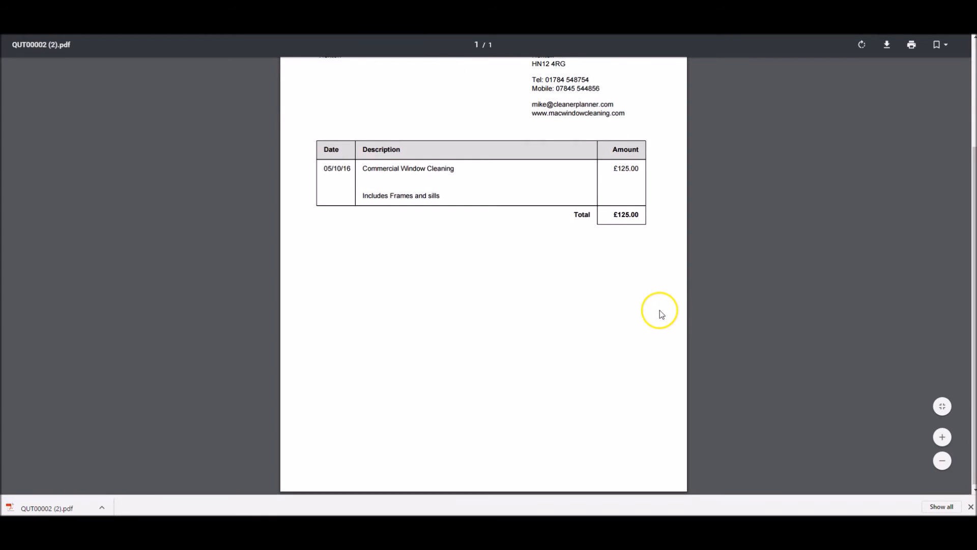
scroll(660, 310, "up", 3)
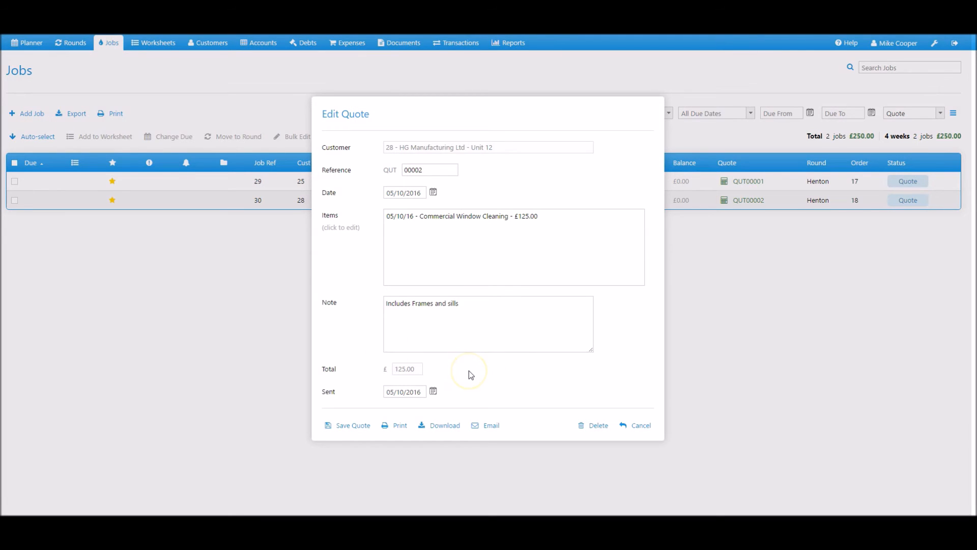
Step: Email the quote with a covering message asking whether they are happy to proceed
left_click(490, 429)
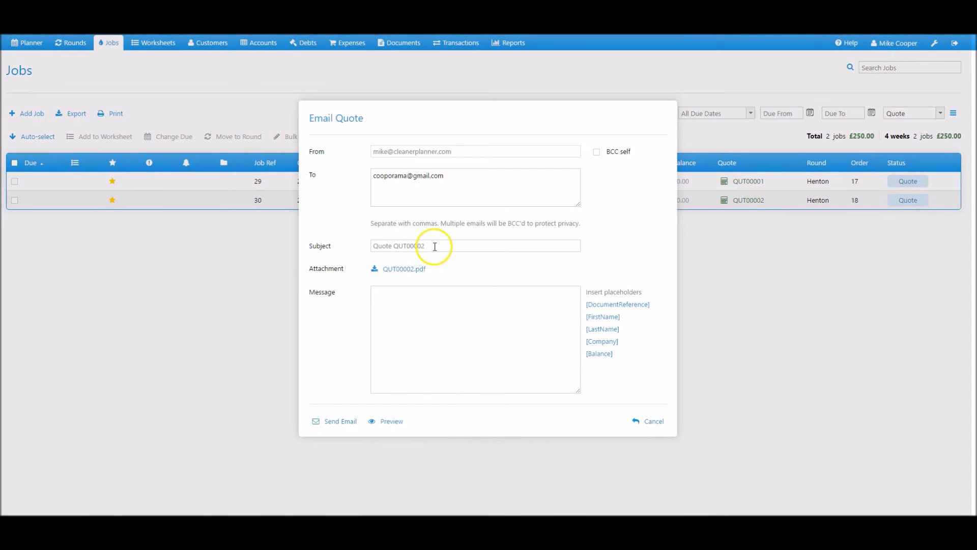
left_click(428, 304)
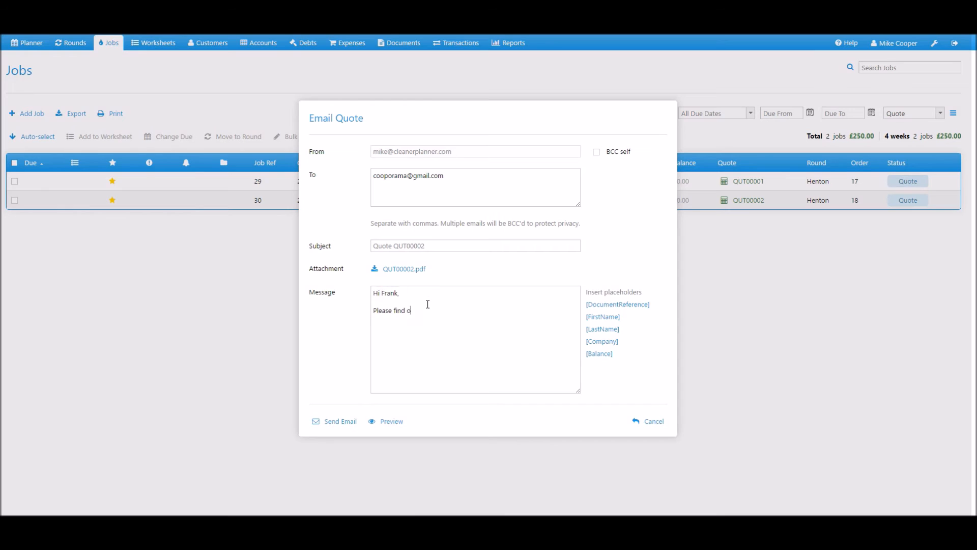
type("are happy to proceed.")
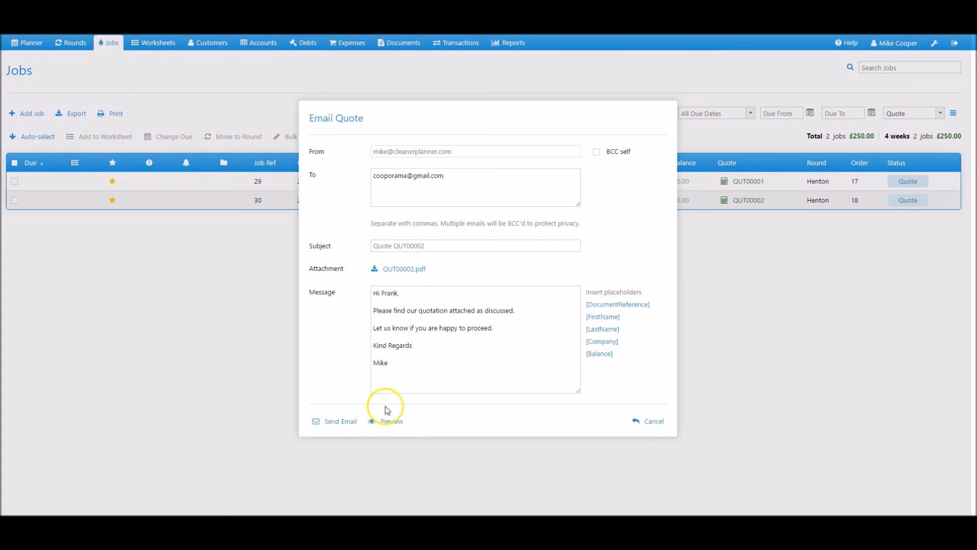
left_click(344, 422)
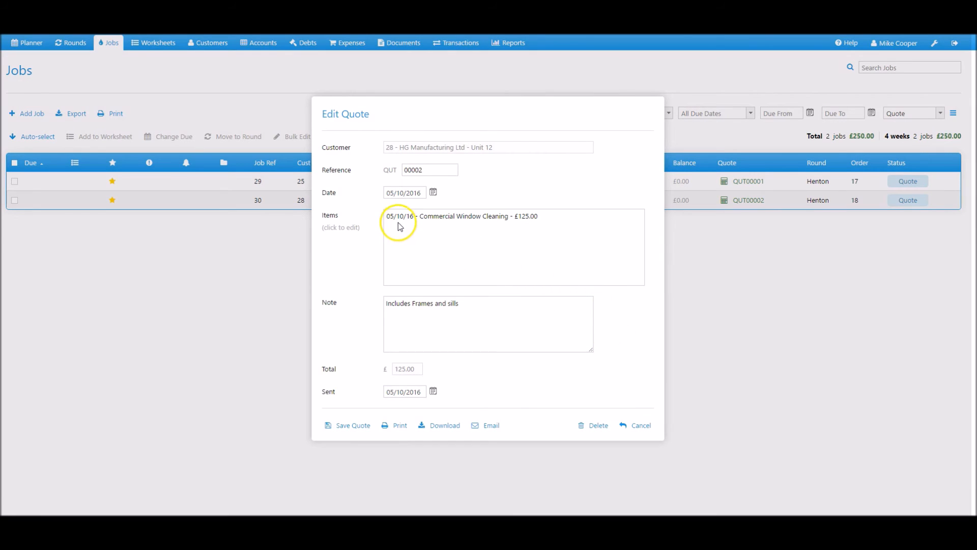
Step: Save the quote and change the HG Manufacturing Ltd job's status to Active
left_click(343, 428)
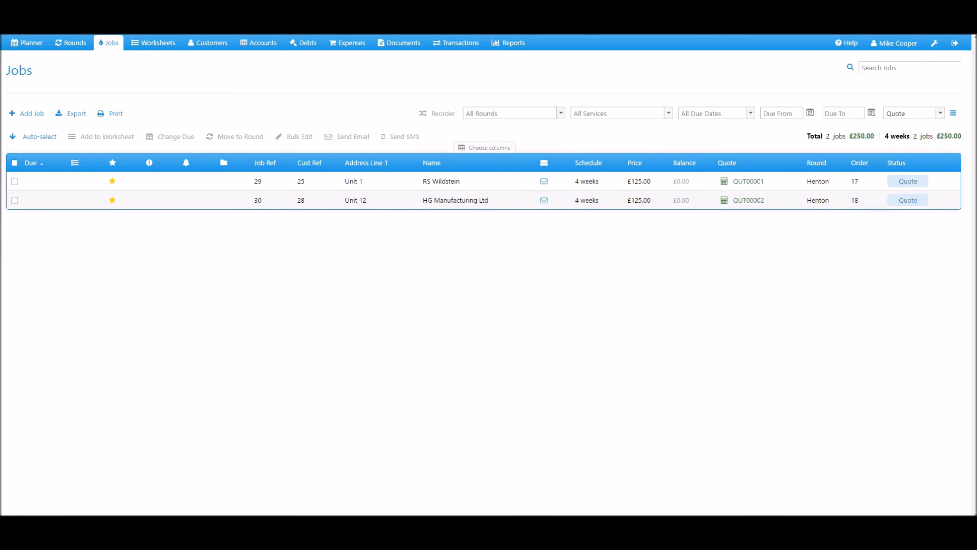
left_click(452, 201)
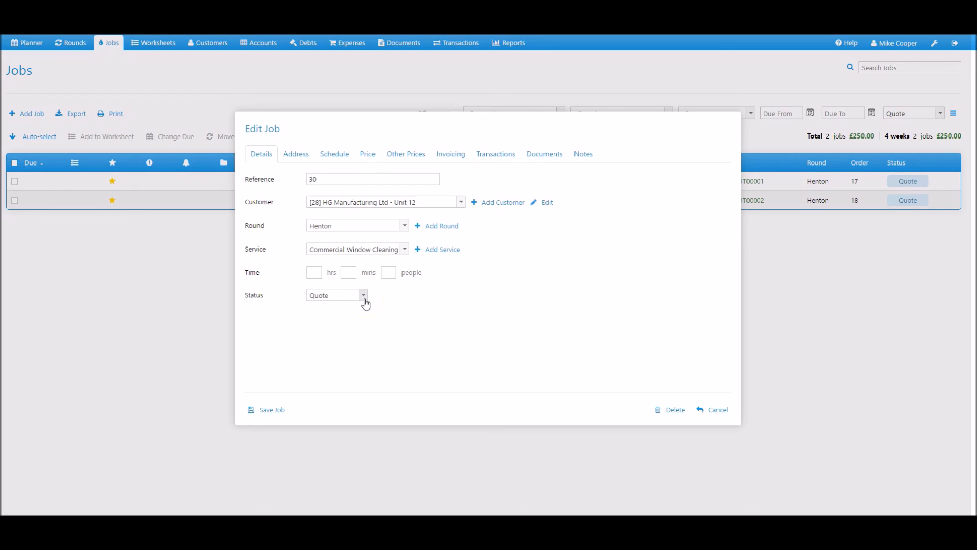
left_click(365, 296)
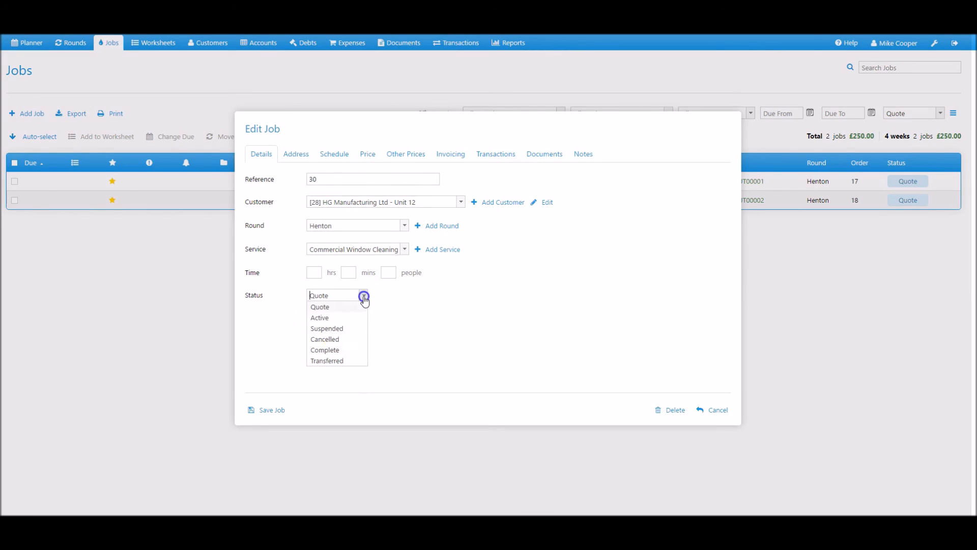
left_click(326, 320)
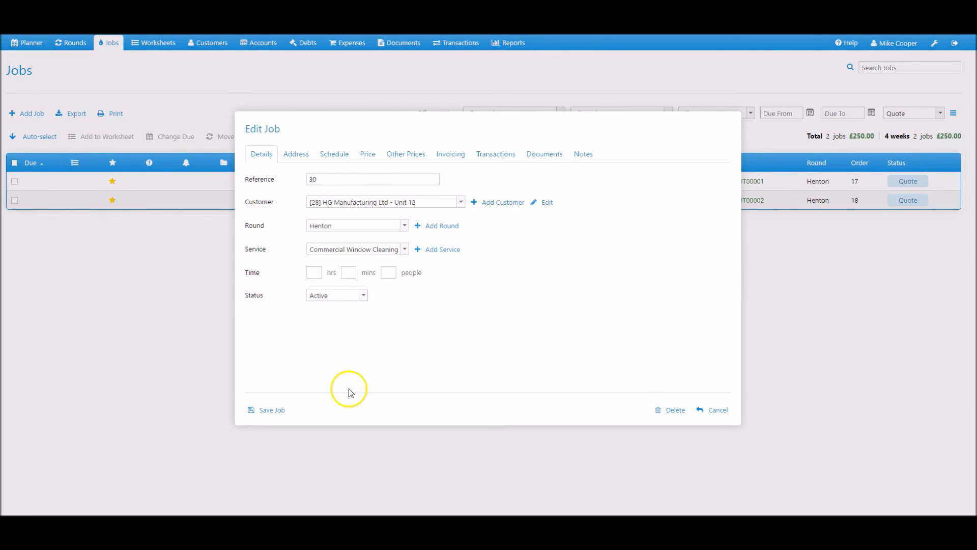
Step: Schedule the job due 06/10/2016 on Monday to Friday only, and save it
left_click(340, 160)
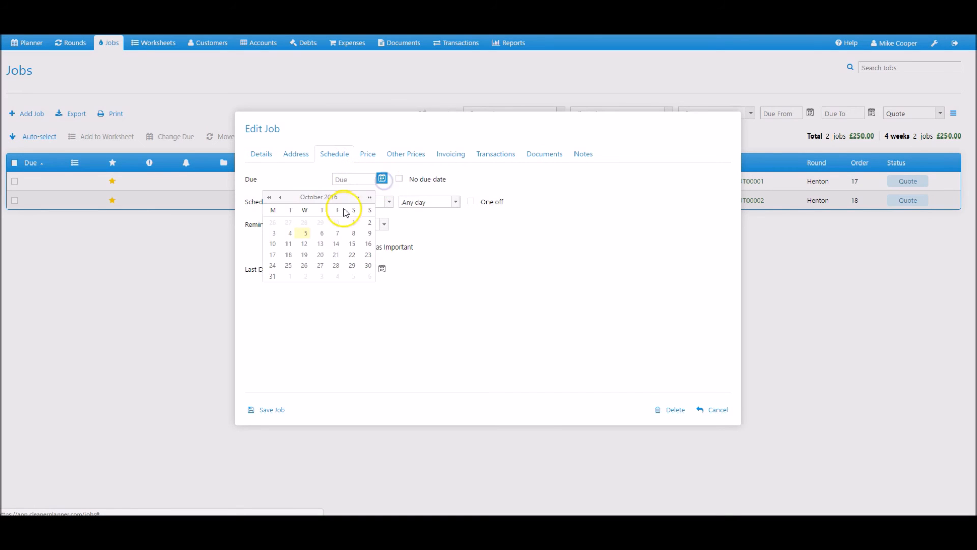
left_click(321, 233)
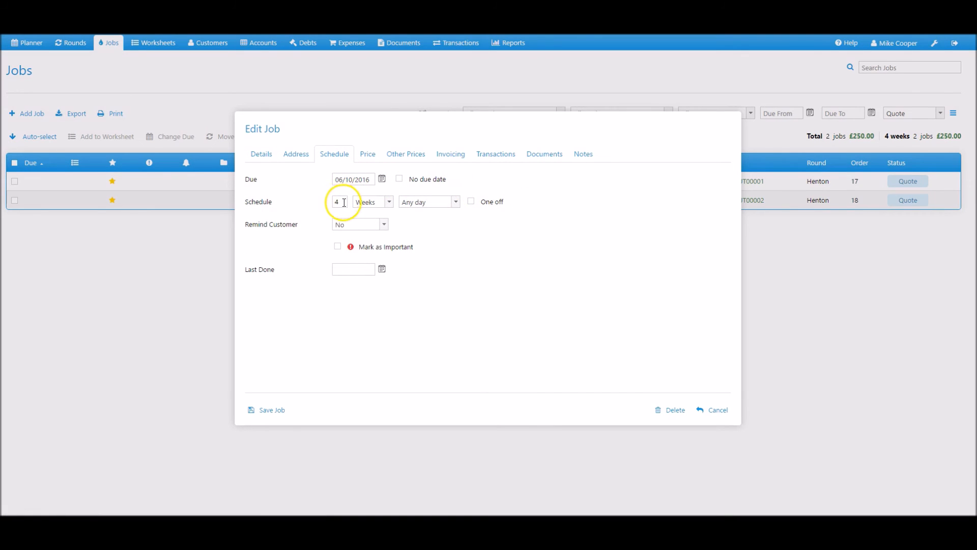
left_click(457, 202)
left_click(409, 315)
left_click(374, 324)
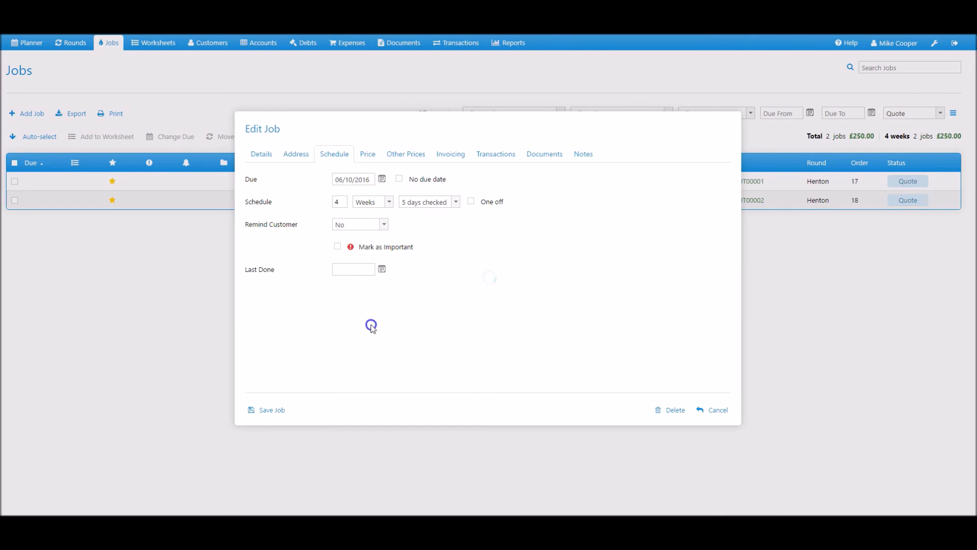
left_click(268, 413)
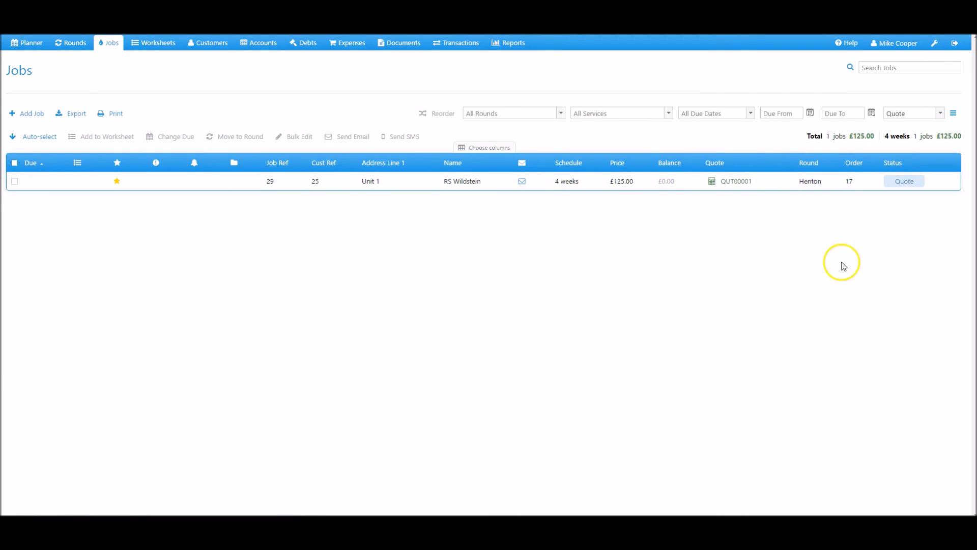
Step: Filter the jobs to Active and view the HG Manufacturing Ltd job on Thursday 6 Oct in the Planner
left_click(941, 116)
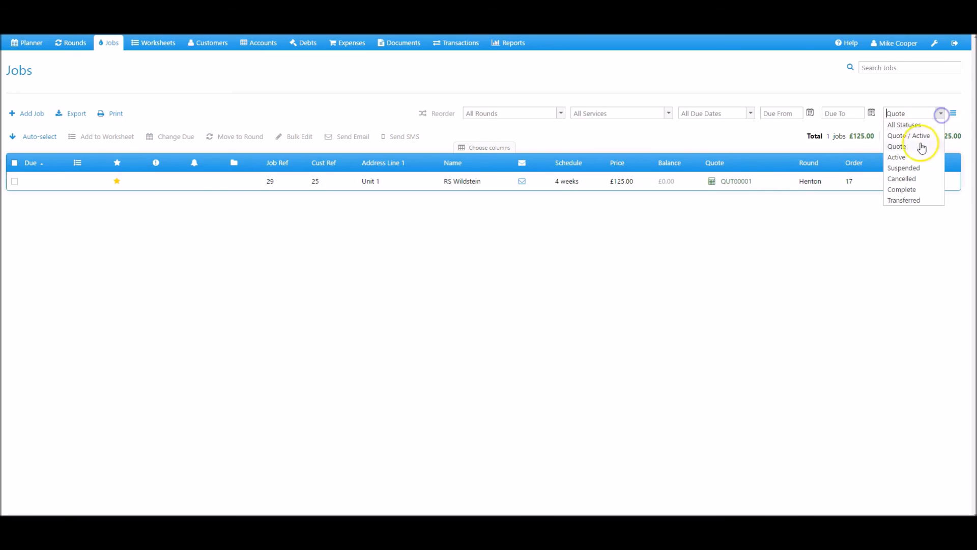
left_click(908, 155)
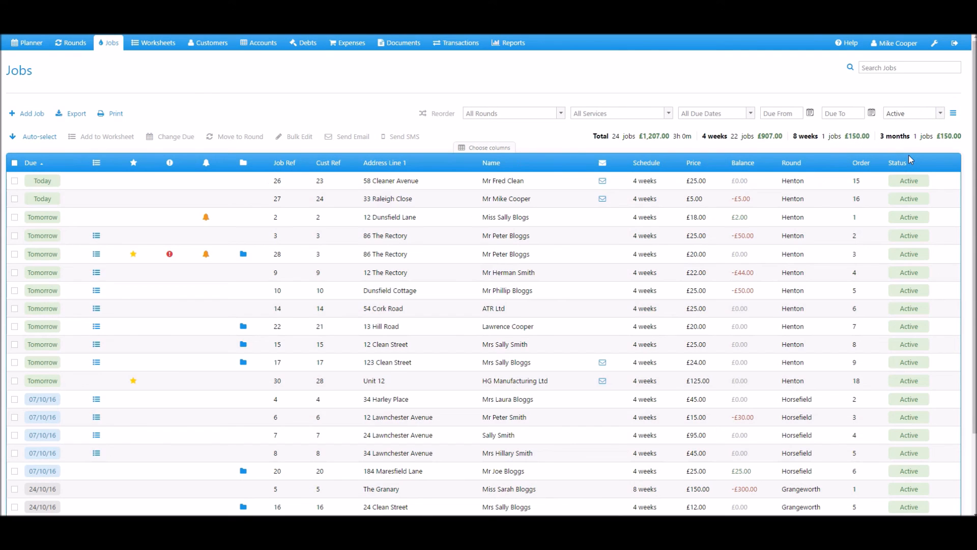
left_click(911, 379)
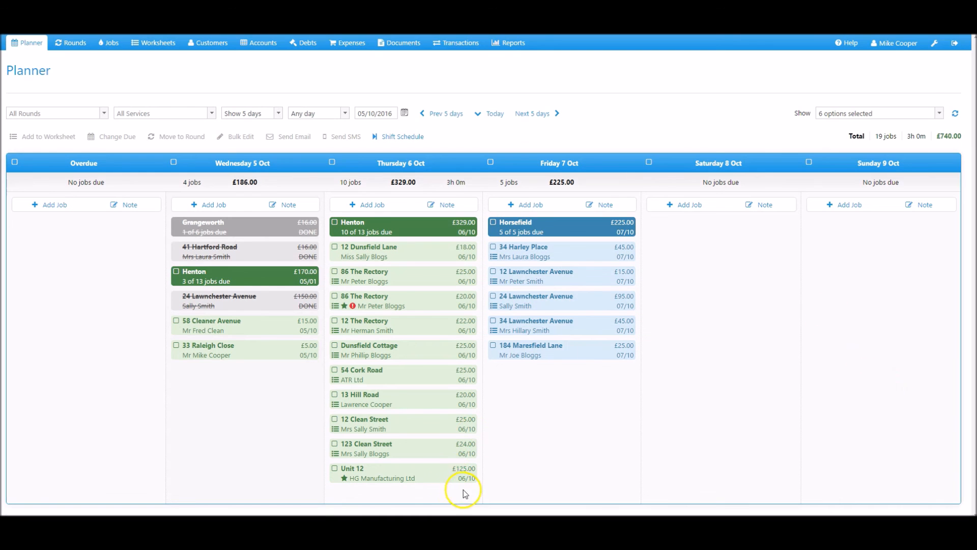